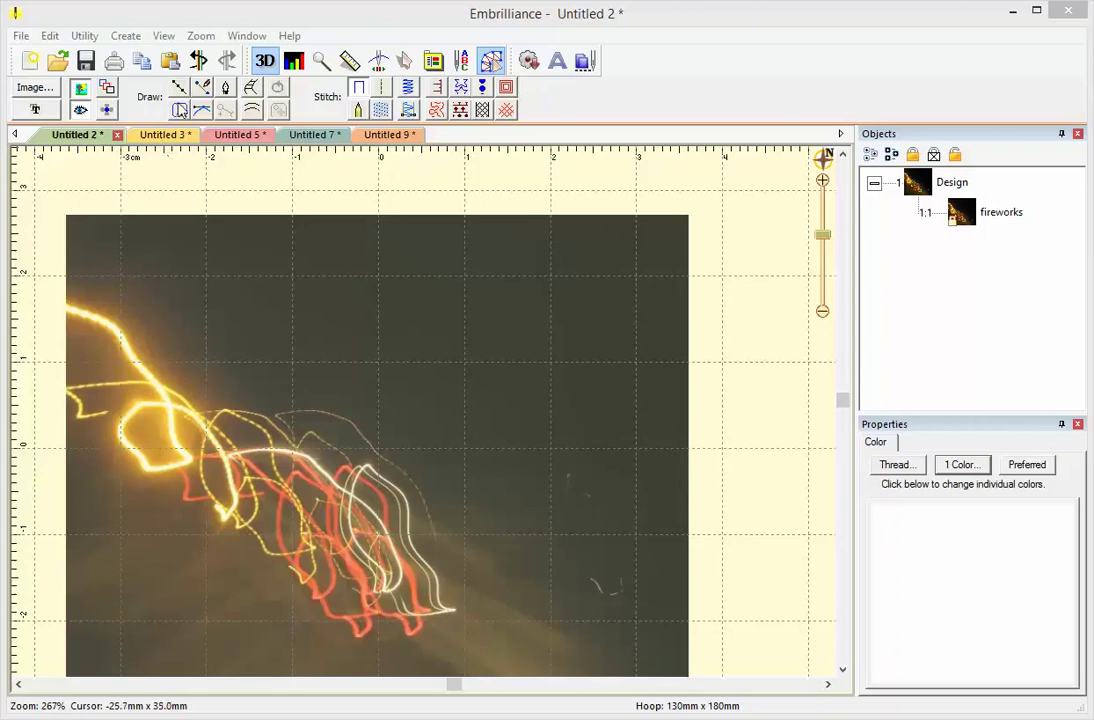
Step: With Look for holes off, wand-trace a fireworks region, then lower the wand sensitivity
{"action": "left_click", "coordinate": [180, 110]}
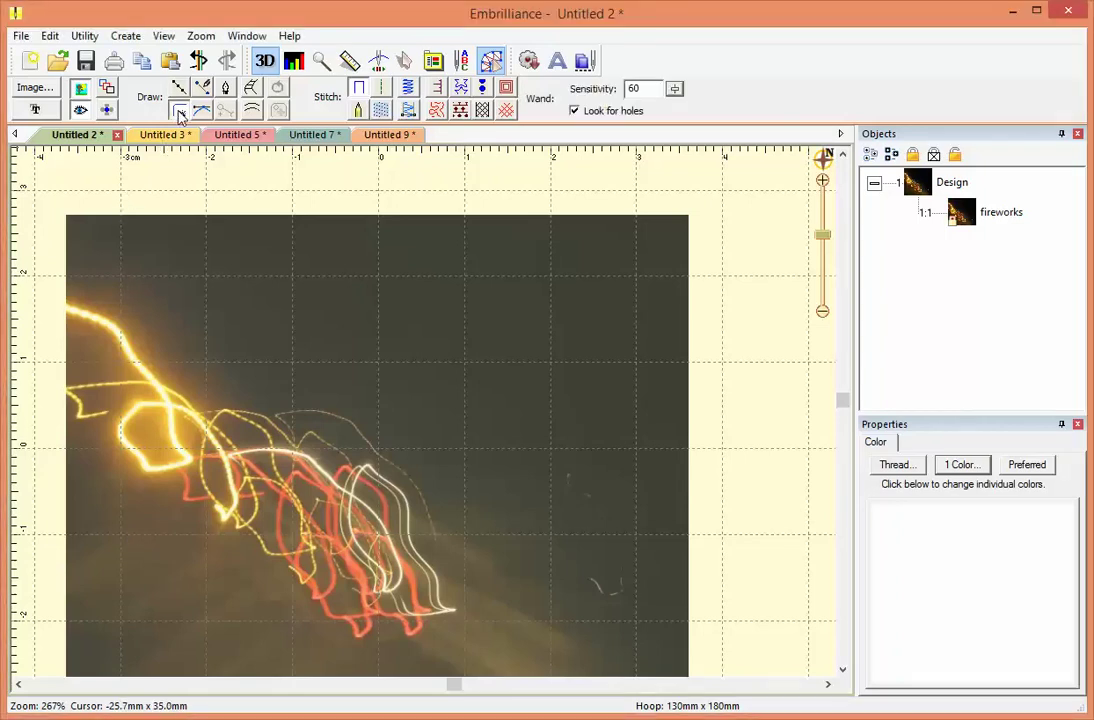
{"action": "left_click", "coordinate": [575, 111]}
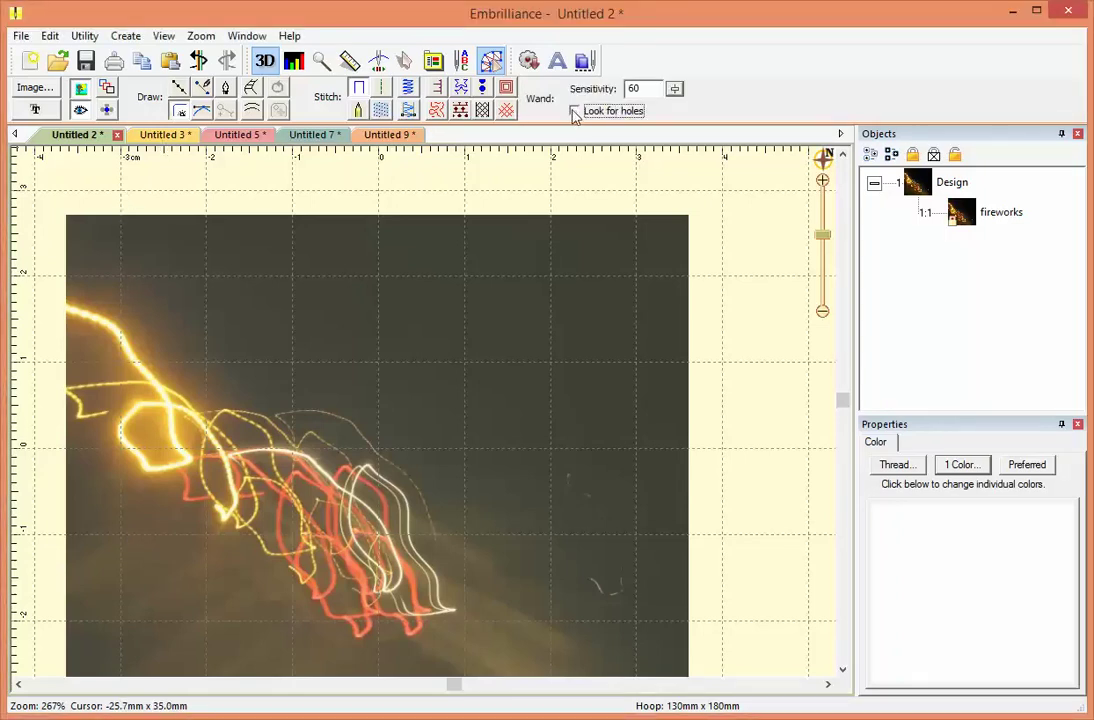
{"action": "left_click", "coordinate": [121, 343]}
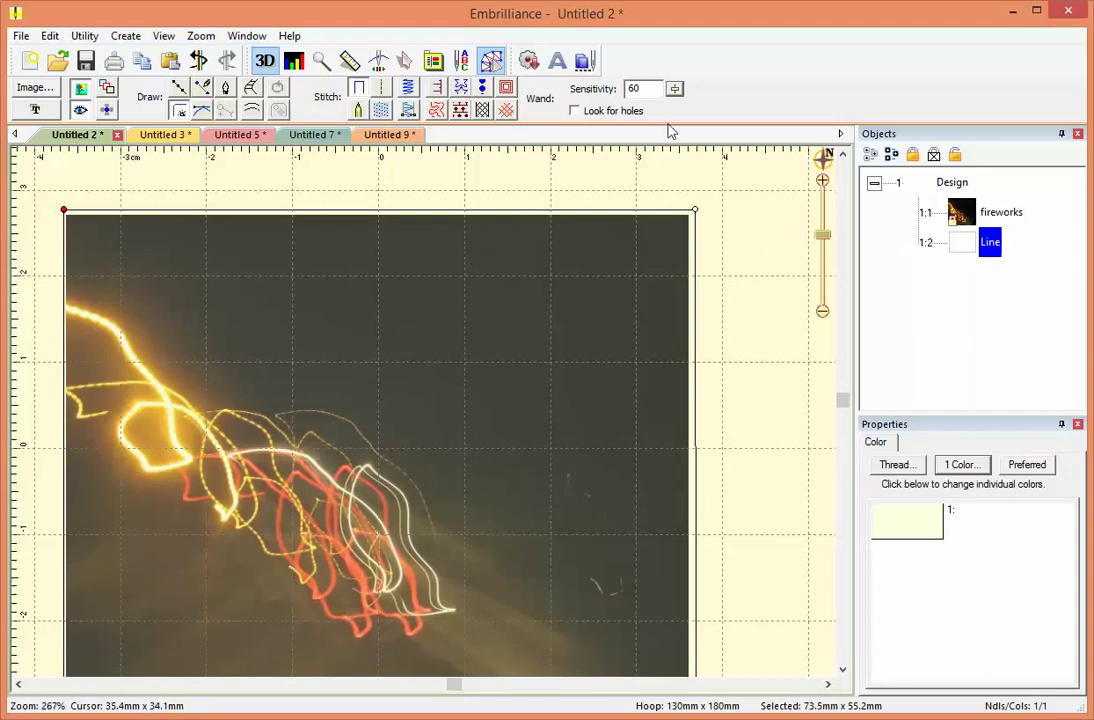
{"action": "left_click_drag", "start_coordinate": [674, 88], "coordinate": [676, 207]}
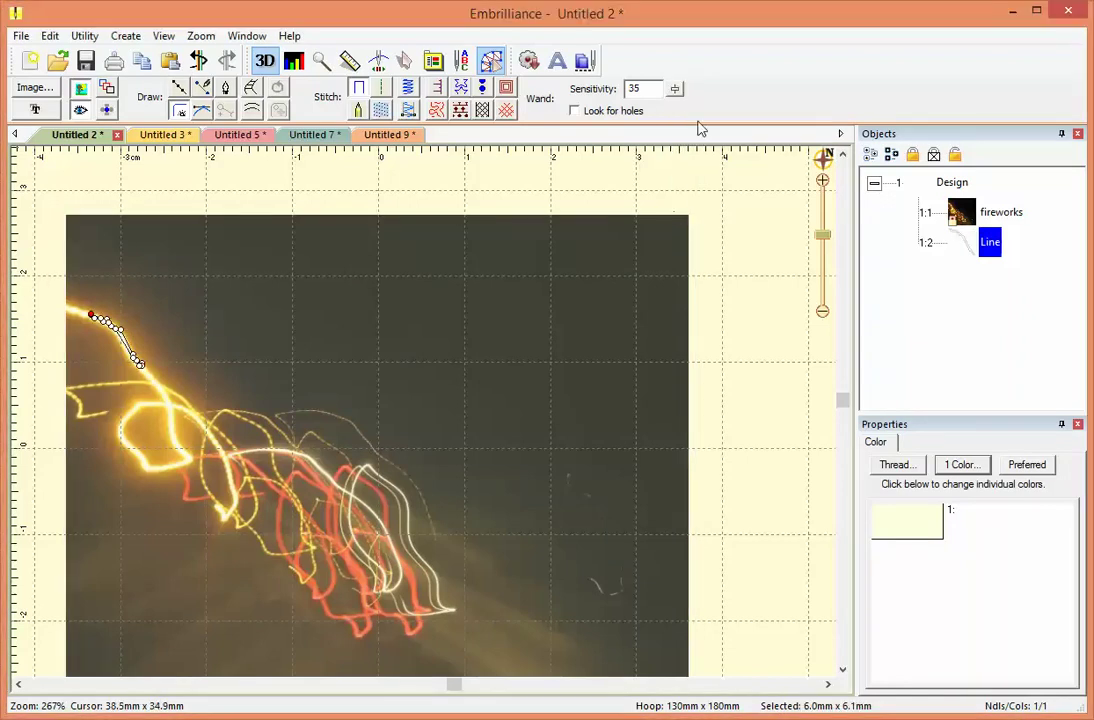
{"action": "left_click_drag", "start_coordinate": [675, 90], "coordinate": [678, 203]}
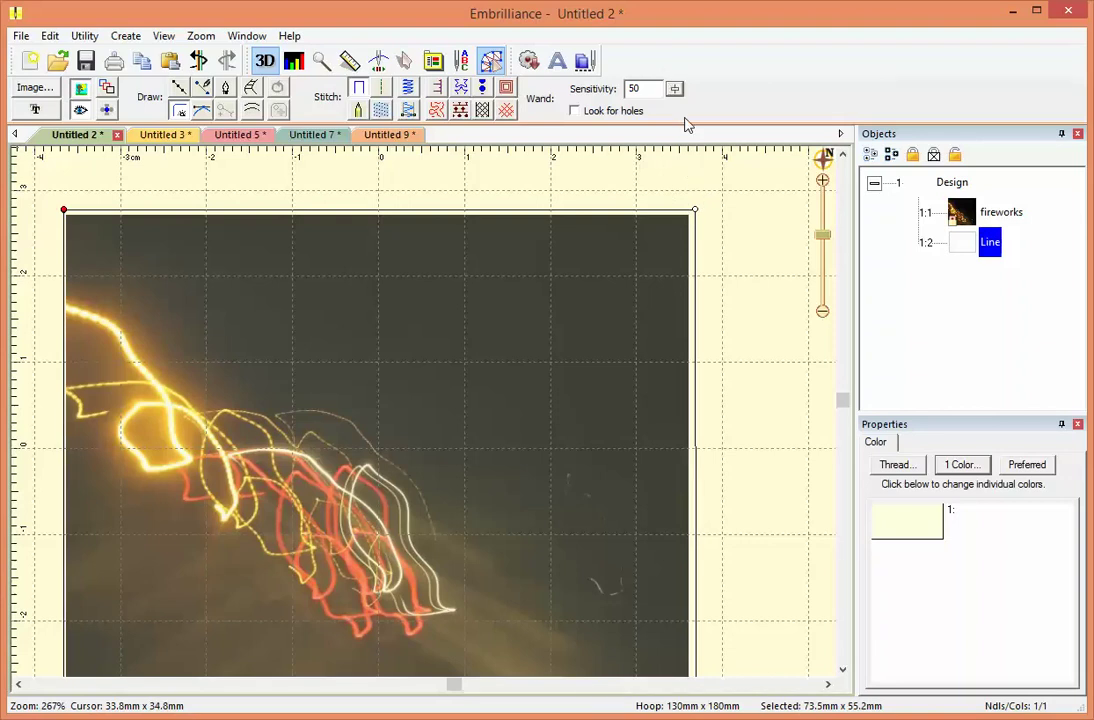
Step: On the Zambia flag design, wand-trace the green field with Look for holes on, leaving the eagle as a hole
{"action": "left_click", "coordinate": [389, 134]}
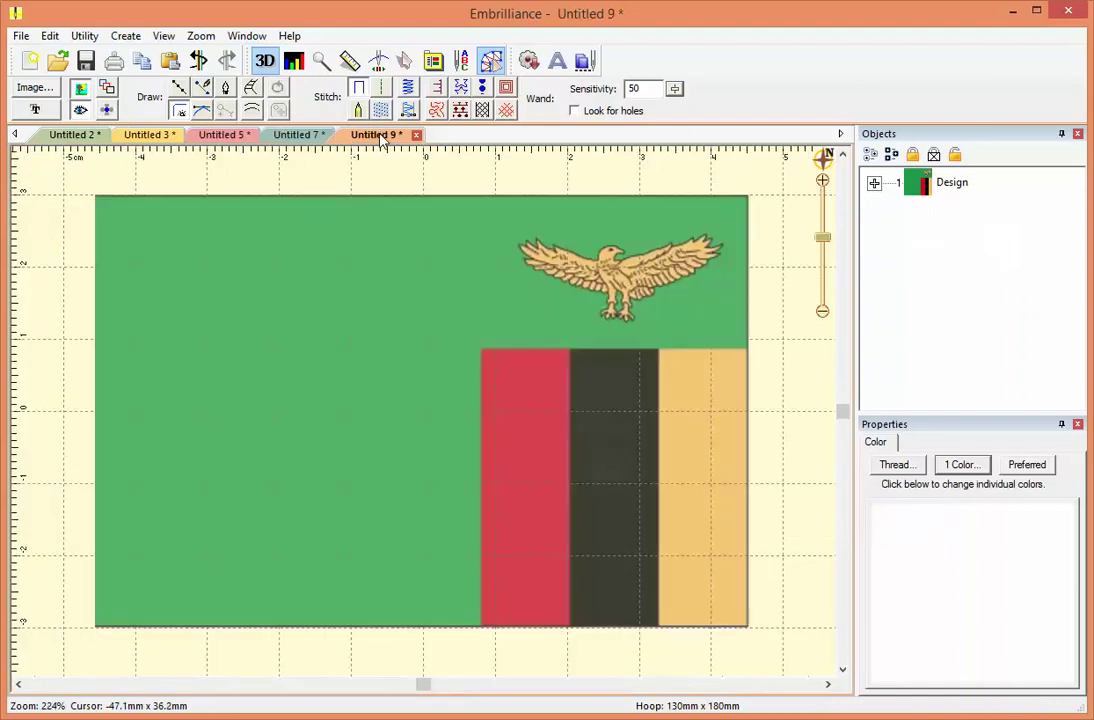
{"action": "left_click", "coordinate": [284, 266]}
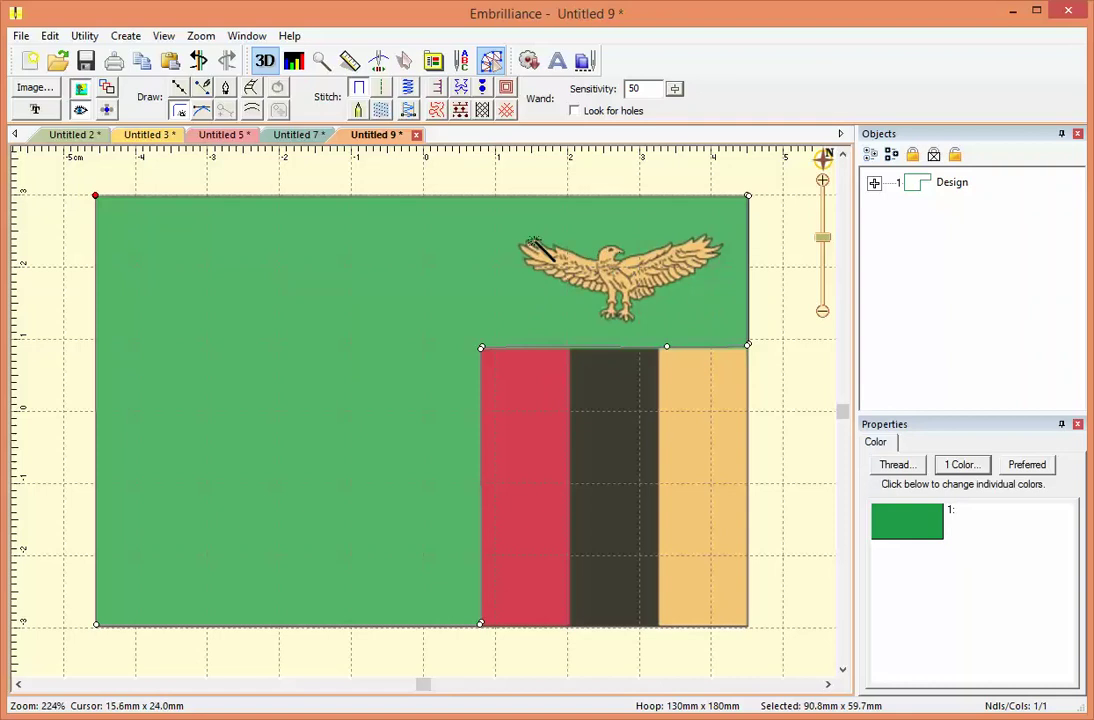
{"action": "left_click", "coordinate": [714, 265]}
{"action": "left_click", "coordinate": [575, 111]}
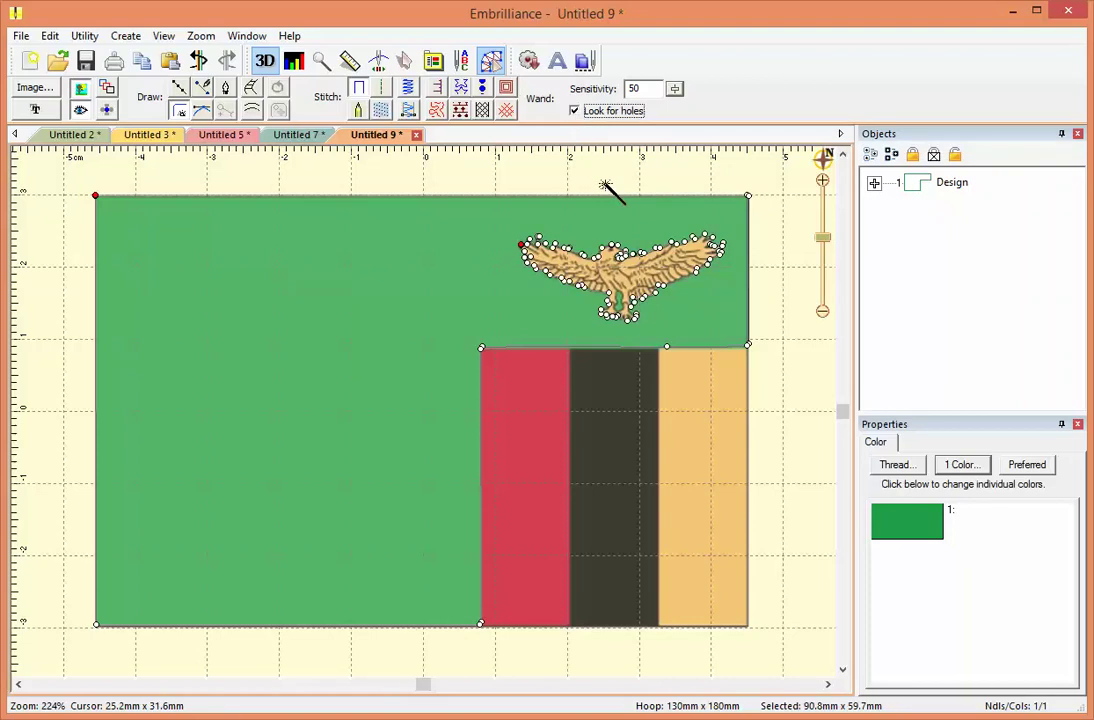
{"action": "left_click", "coordinate": [874, 183]}
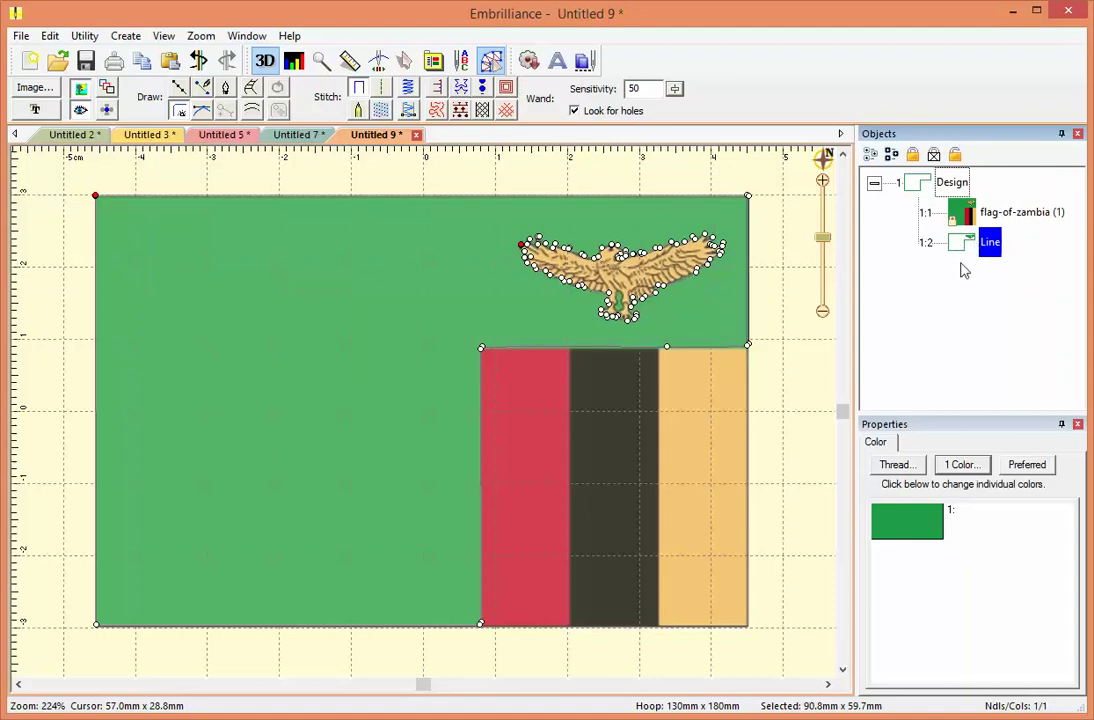
Step: Wand-trace the red, black and yellow stripes, changing sensitivity to 65, 50 and 40 along the way
{"action": "left_click", "coordinate": [532, 440]}
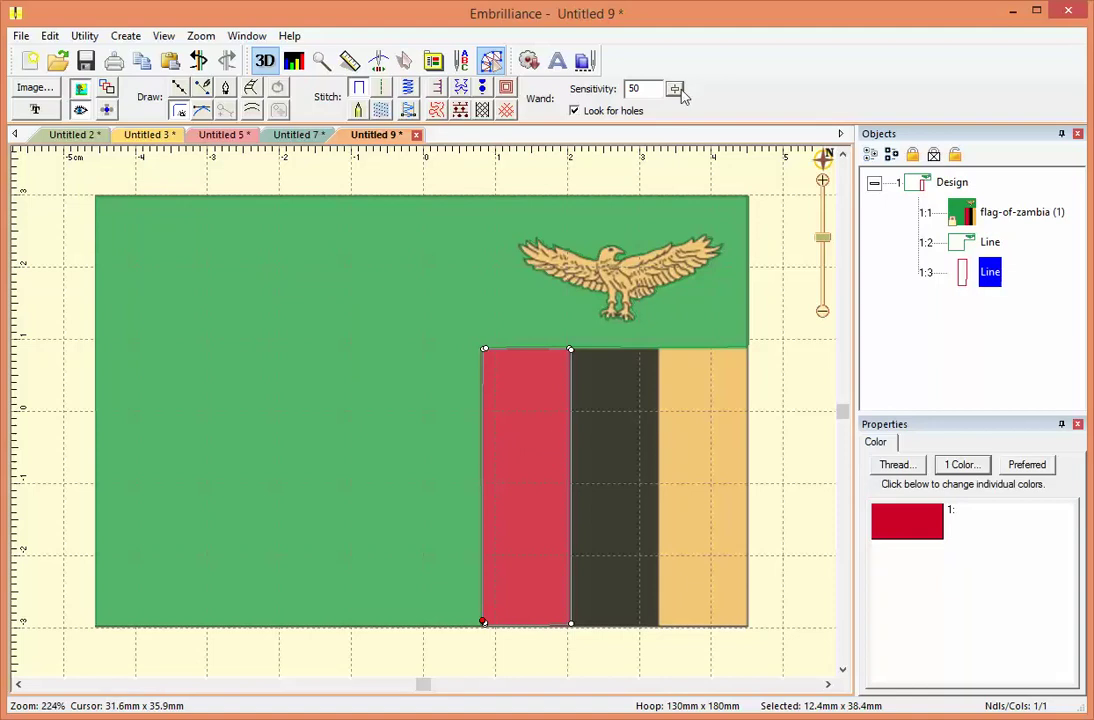
{"action": "left_click_drag", "start_coordinate": [675, 89], "coordinate": [674, 189]}
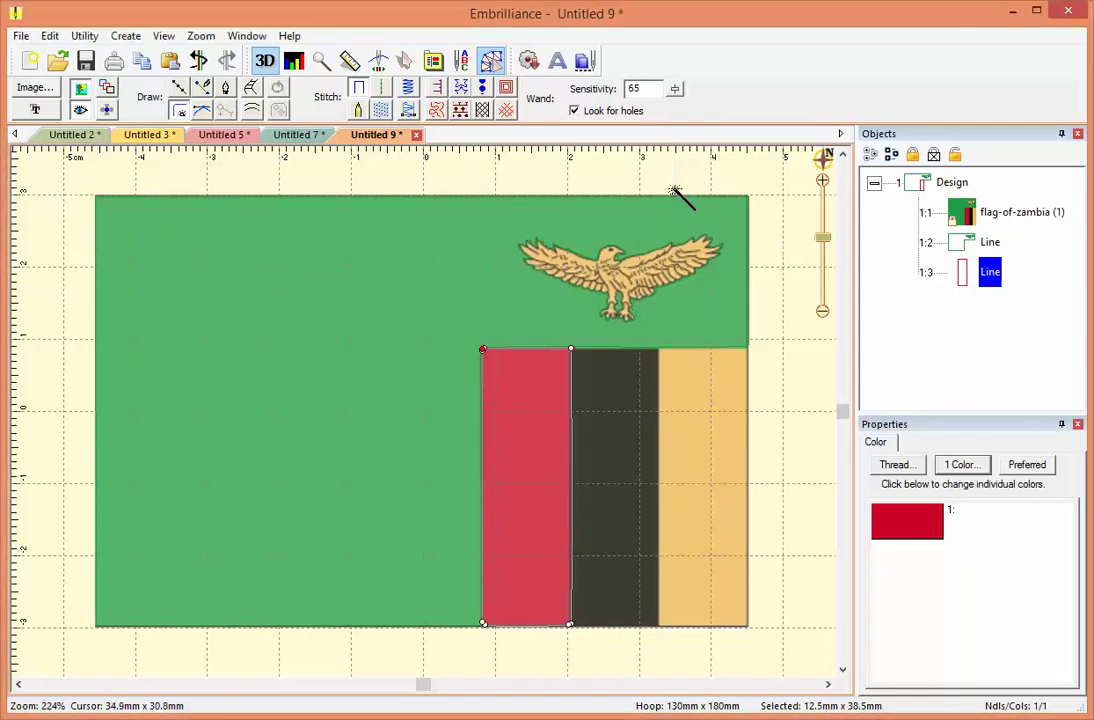
{"action": "left_click_drag", "start_coordinate": [675, 89], "coordinate": [678, 206]}
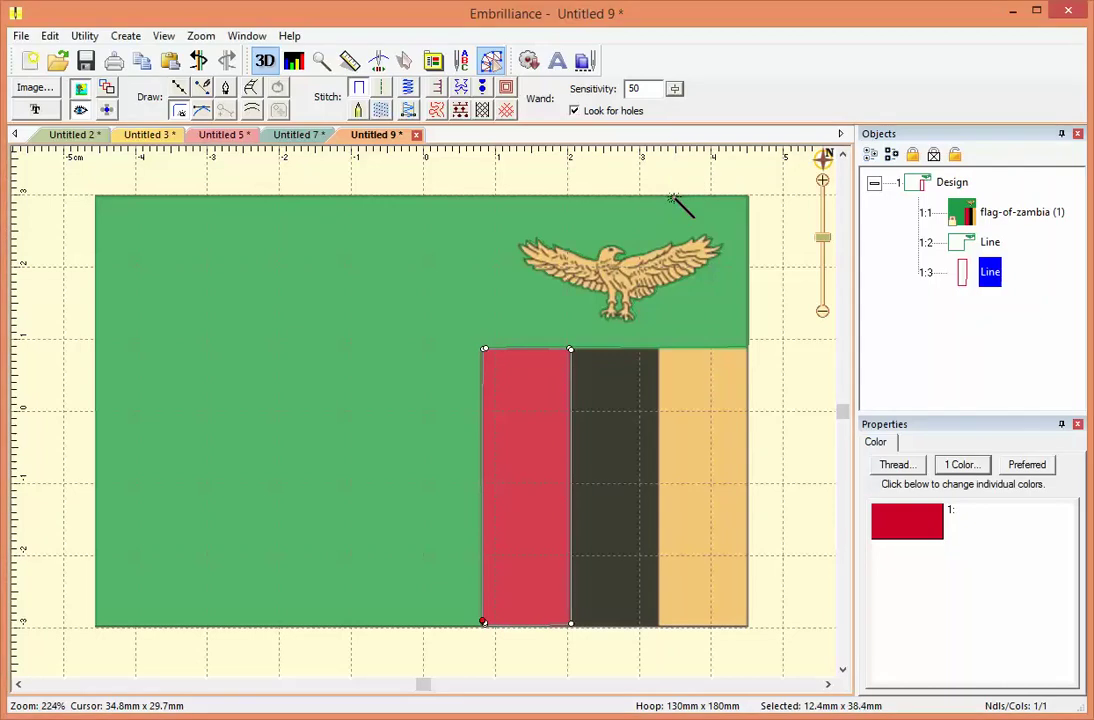
{"action": "left_click", "coordinate": [632, 412]}
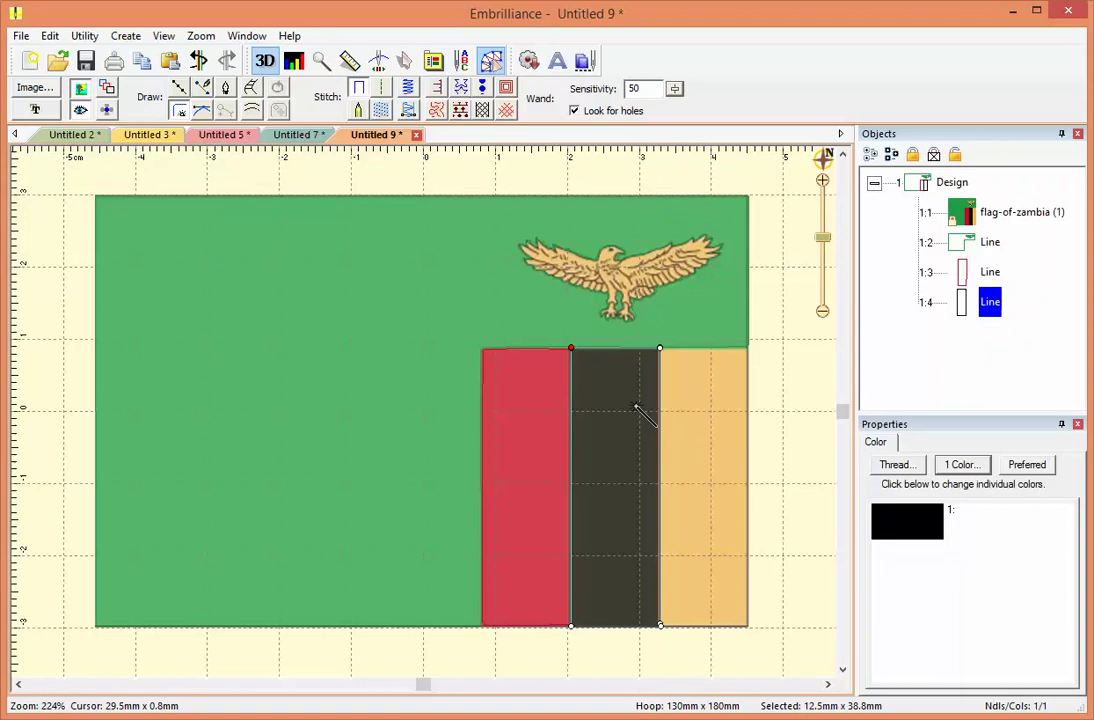
{"action": "left_click", "coordinate": [709, 422]}
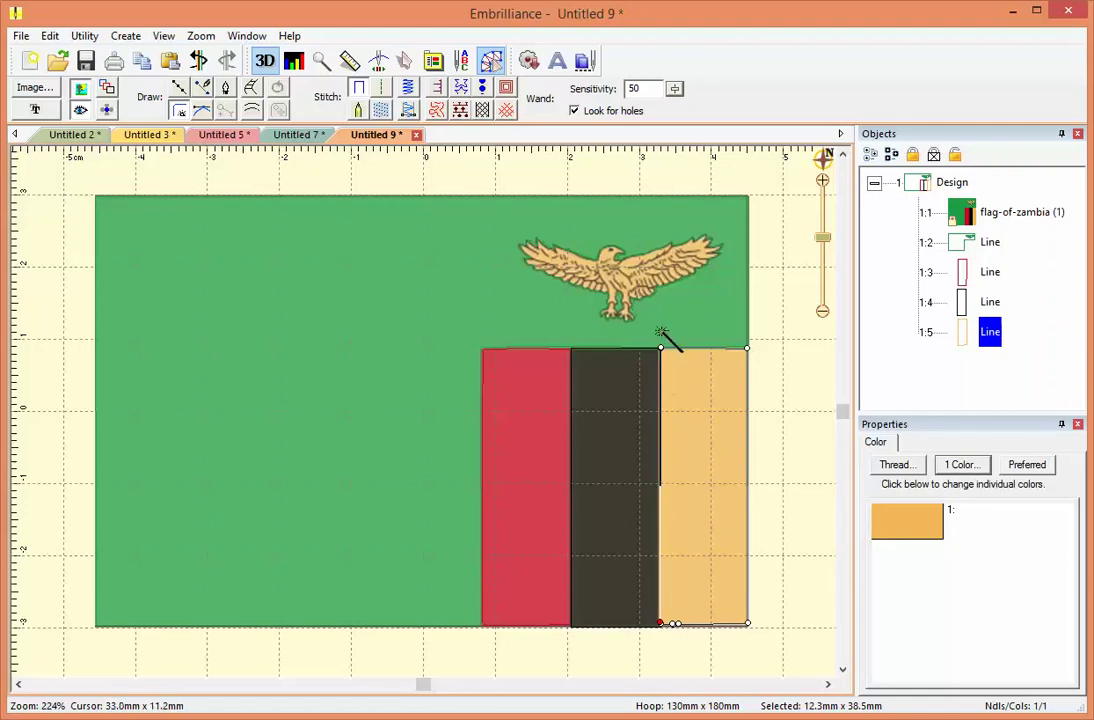
{"action": "left_click_drag", "start_coordinate": [675, 88], "coordinate": [679, 208]}
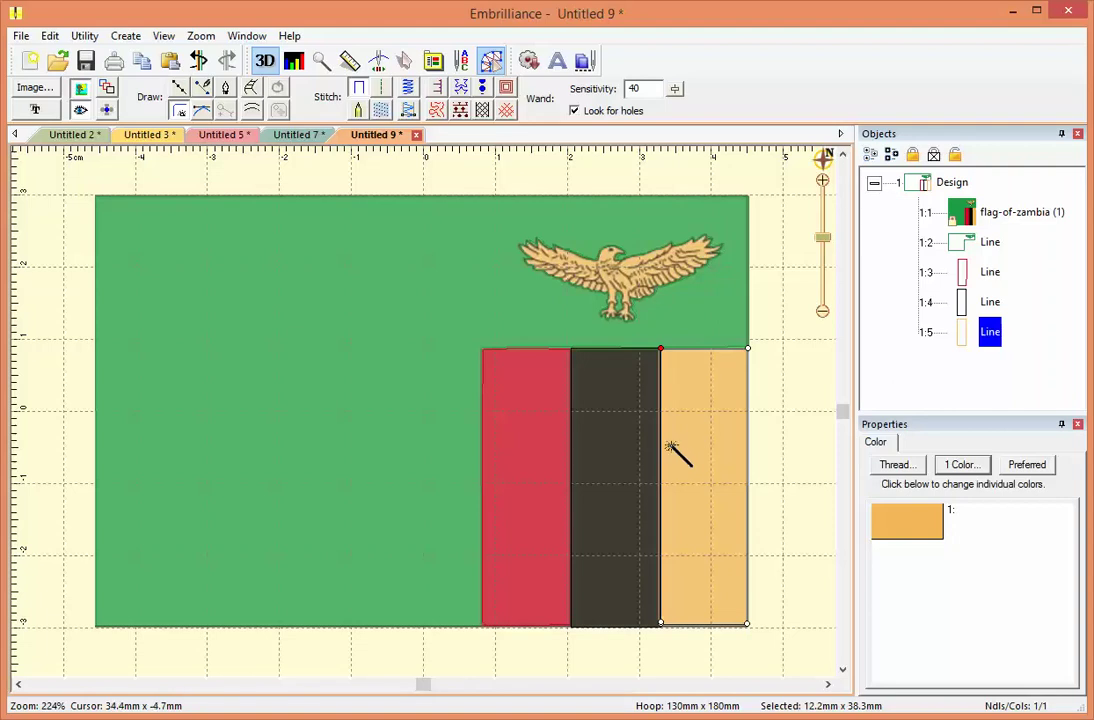
Step: Select the green background Line and turn it into a Fill of 7769 stitches
{"action": "key", "text": "Escape"}
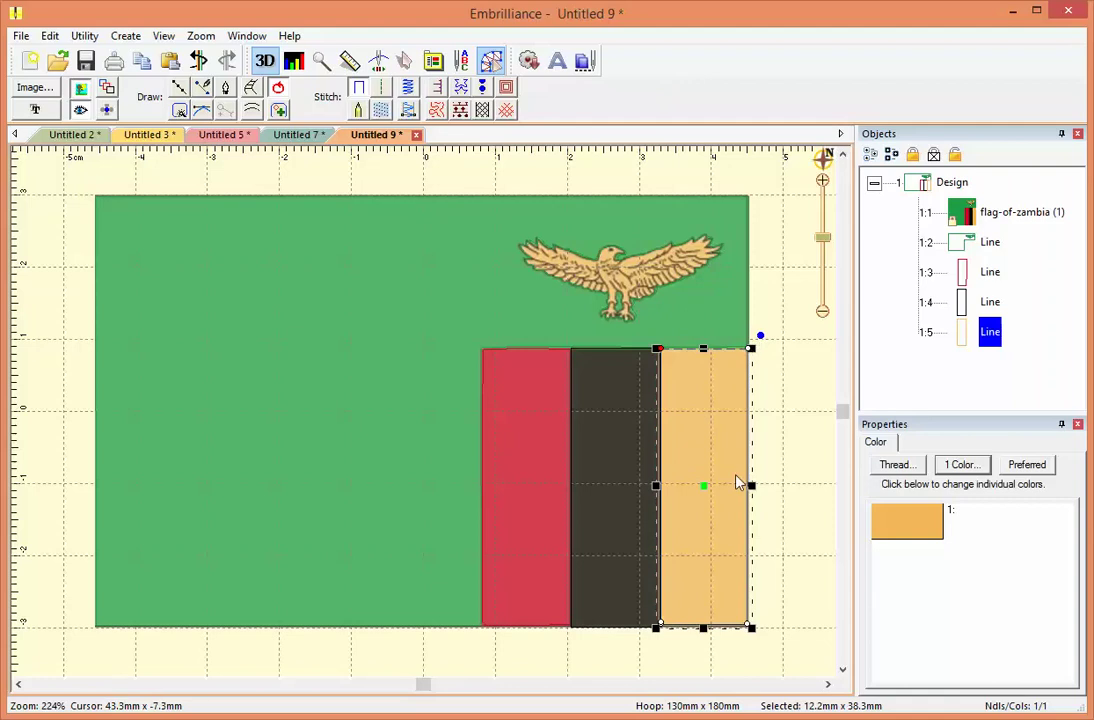
{"action": "left_click", "coordinate": [1077, 359]}
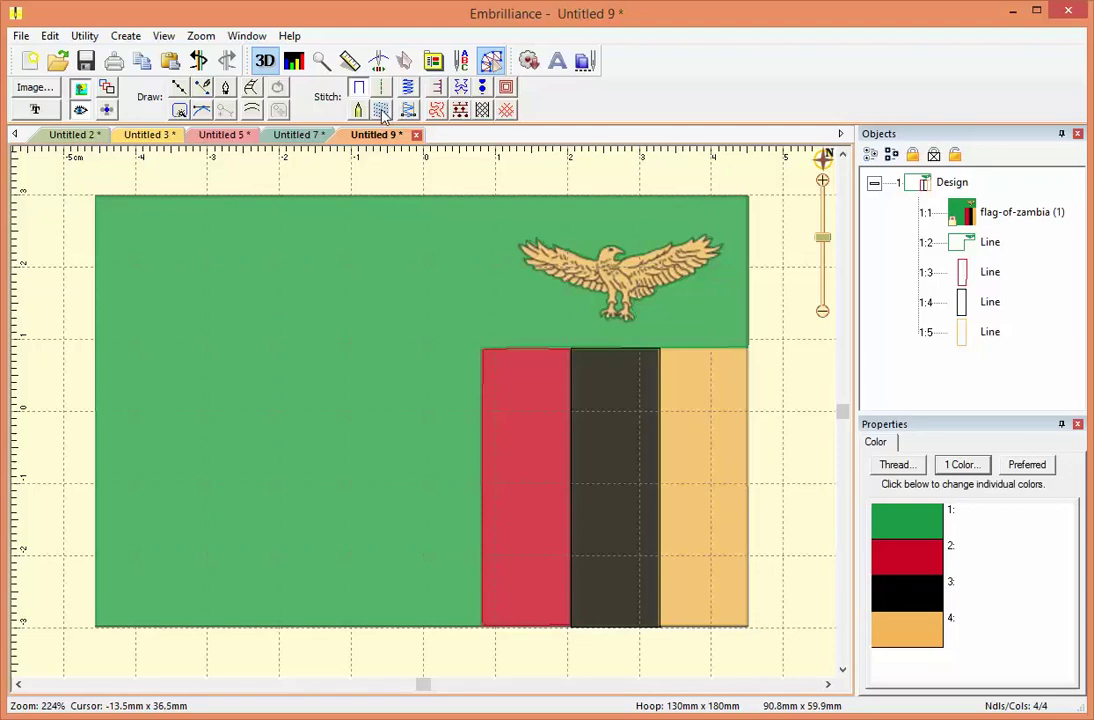
{"action": "left_click", "coordinate": [990, 242]}
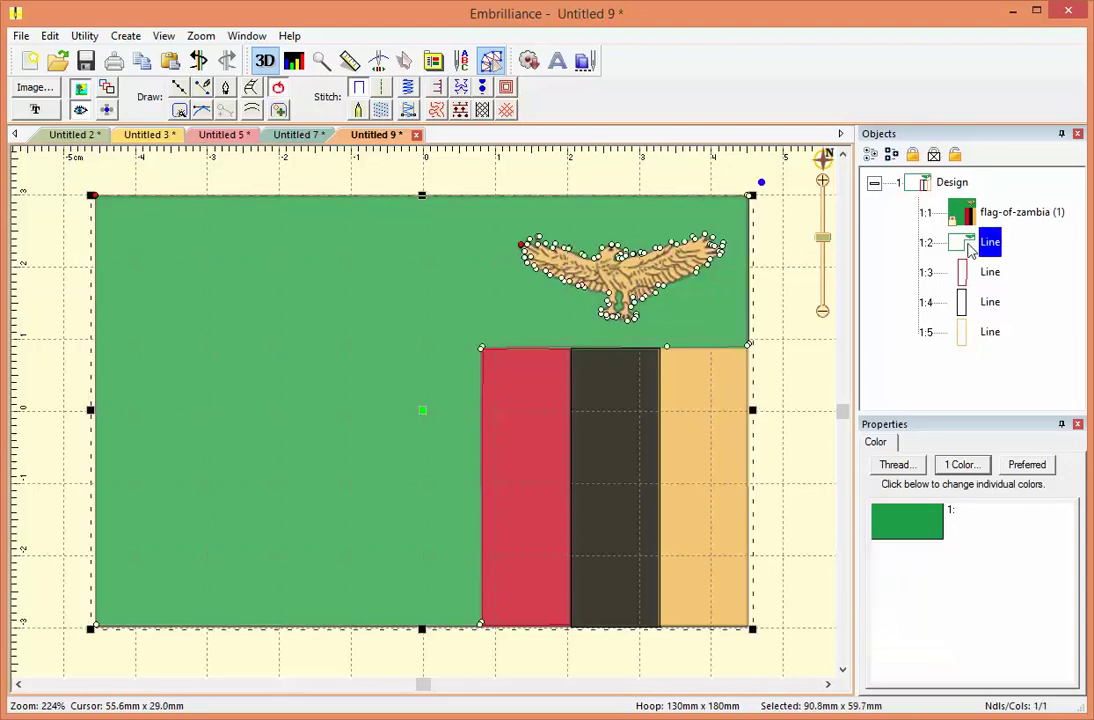
{"action": "left_click", "coordinate": [381, 110]}
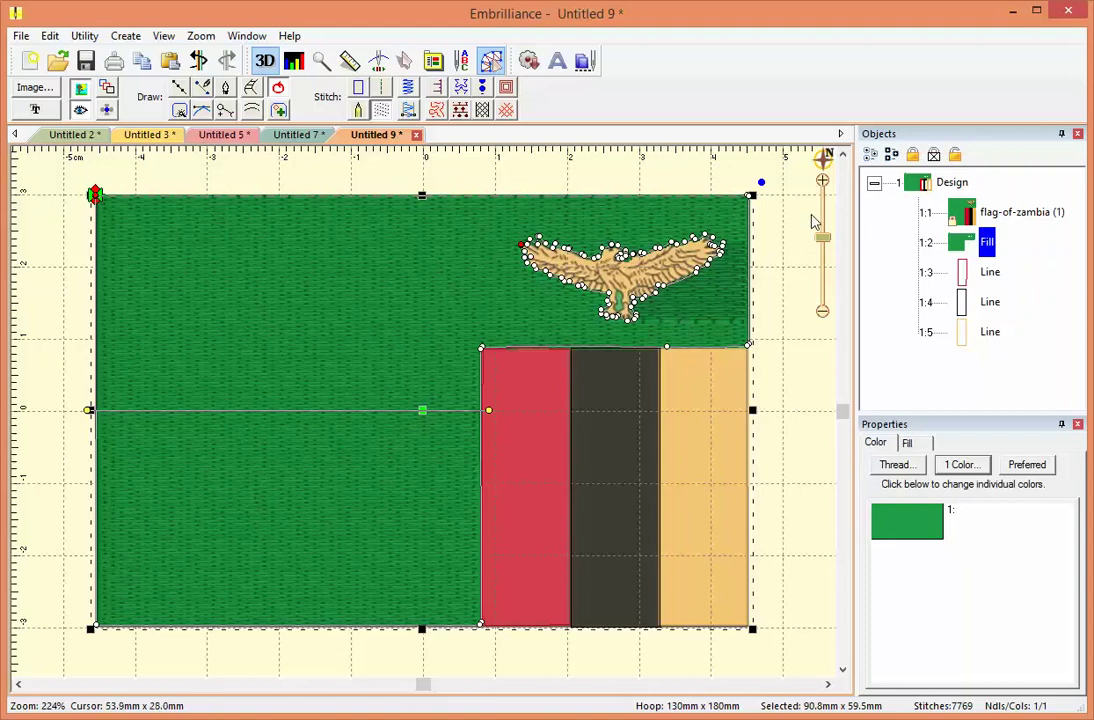
Step: Zoom to 315% and scroll to frame the eagle and the tops of the stripes
{"action": "left_click_drag", "start_coordinate": [822, 240], "coordinate": [823, 233]}
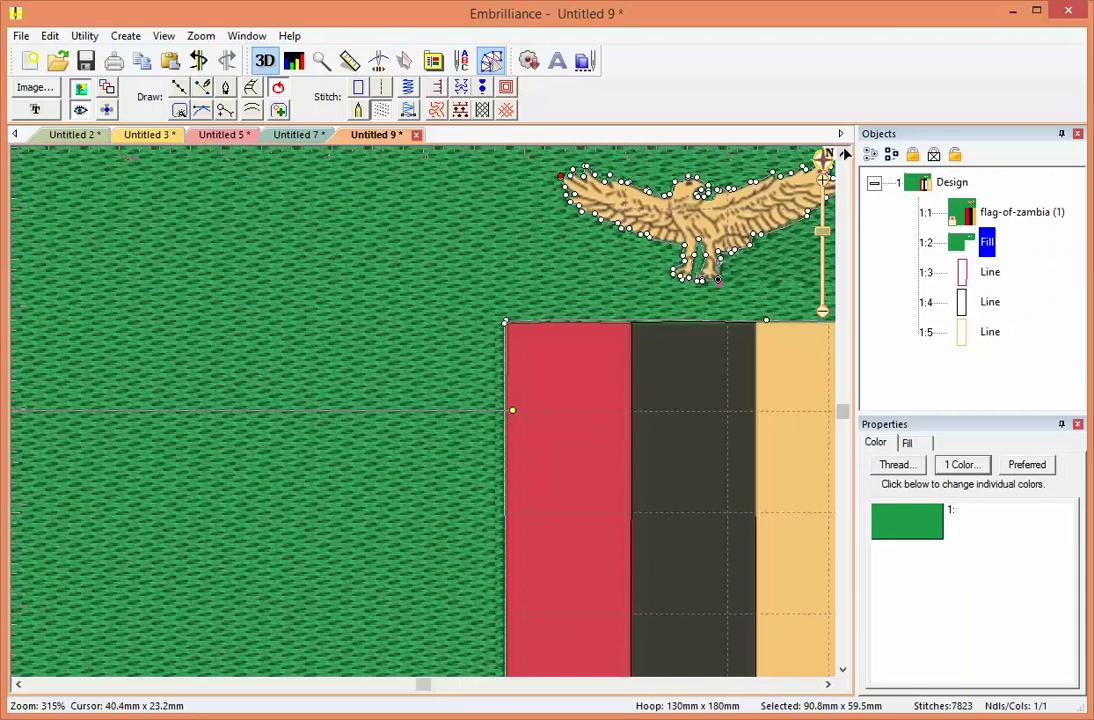
{"action": "scroll", "coordinate": [845, 170], "scroll_direction": "up", "scroll_amount": 2}
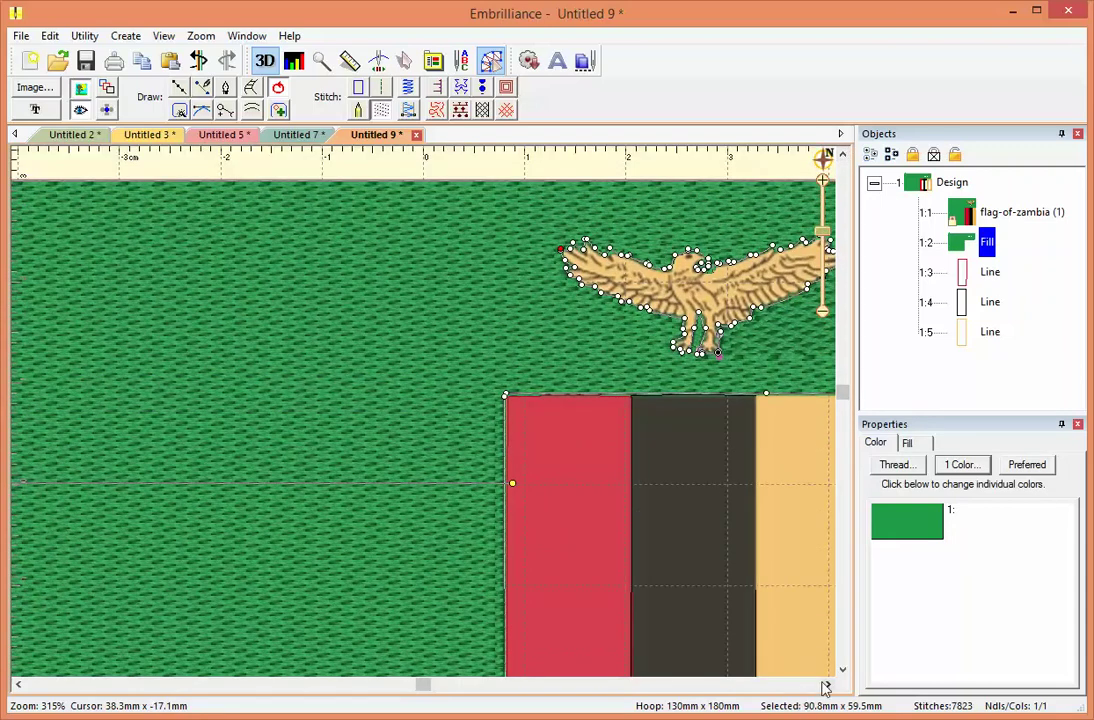
{"action": "left_click", "coordinate": [828, 684]}
{"action": "left_click", "coordinate": [828, 684]}
{"action": "left_click", "coordinate": [828, 684]}
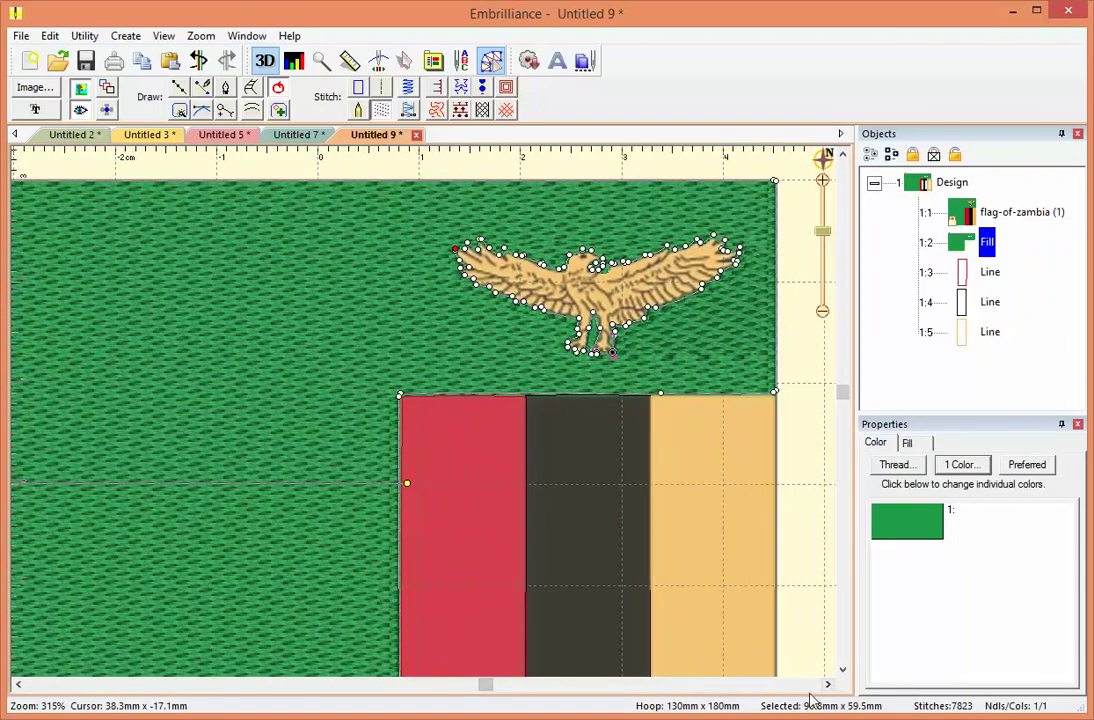
Step: Show flat artwork and ready the Magic Wand with Look for holes off at sensitivity 135
{"action": "left_click", "coordinate": [82, 113]}
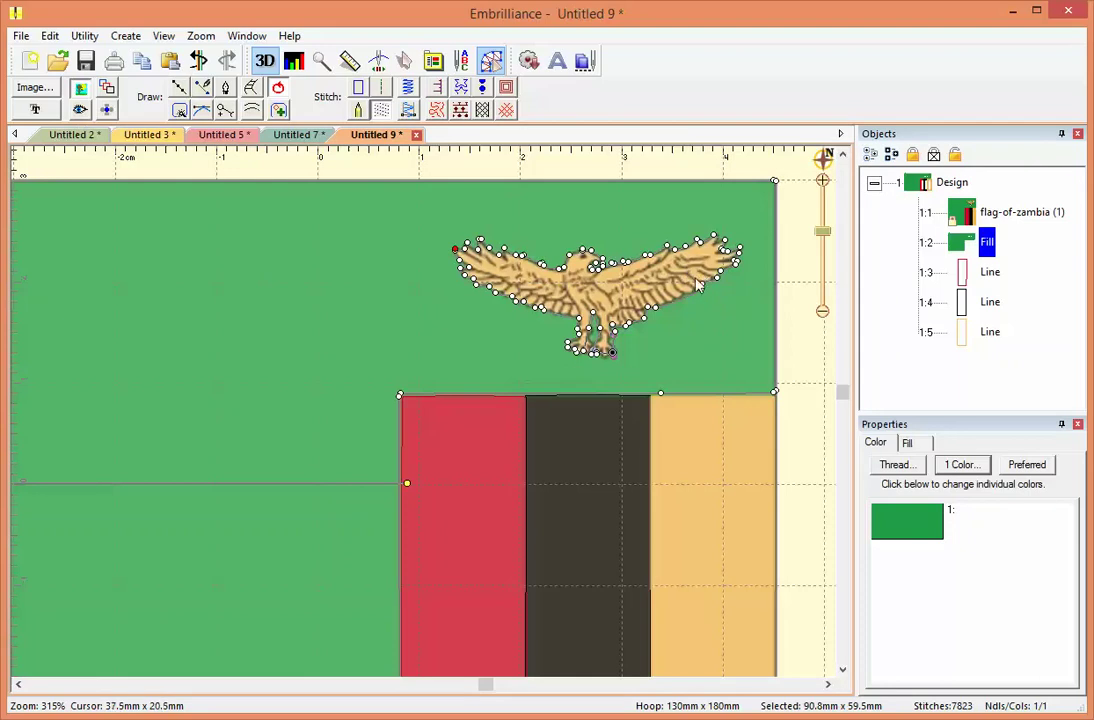
{"action": "left_click", "coordinate": [180, 112]}
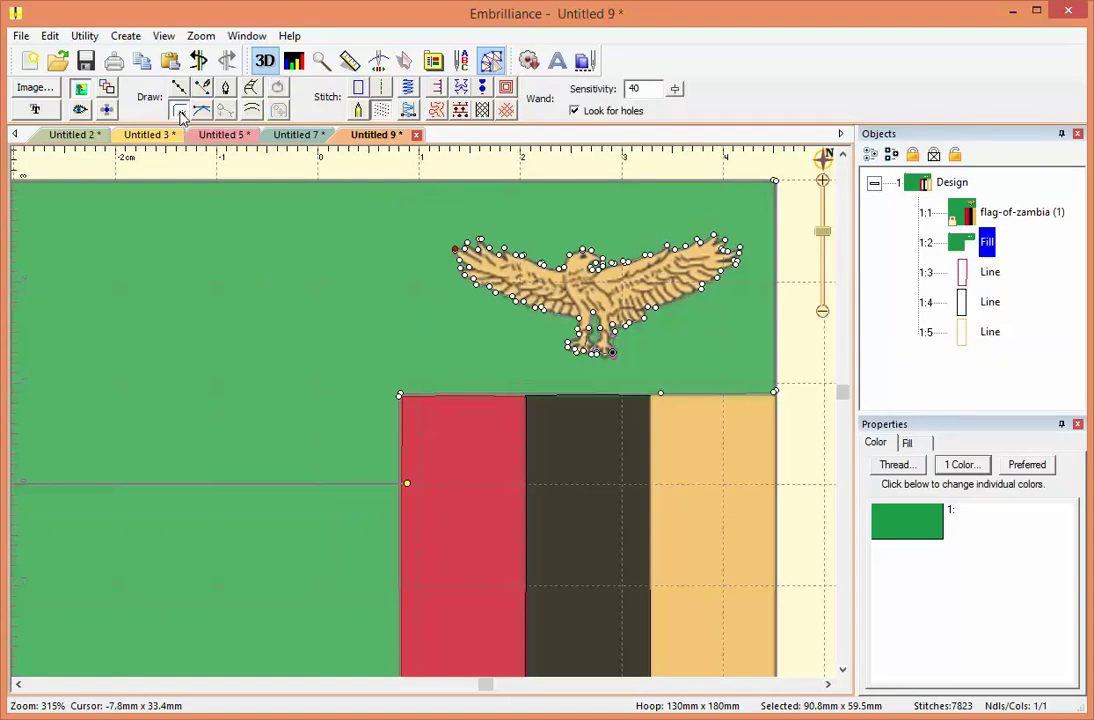
{"action": "left_click", "coordinate": [575, 111]}
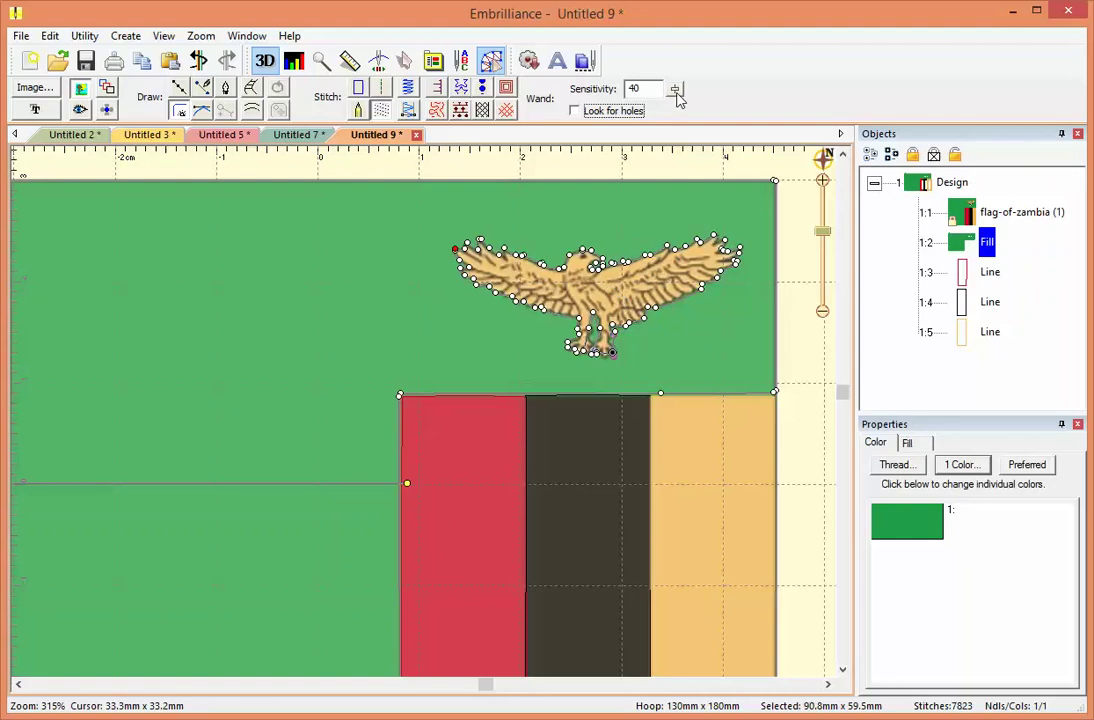
{"action": "left_click_drag", "start_coordinate": [677, 92], "coordinate": [679, 160]}
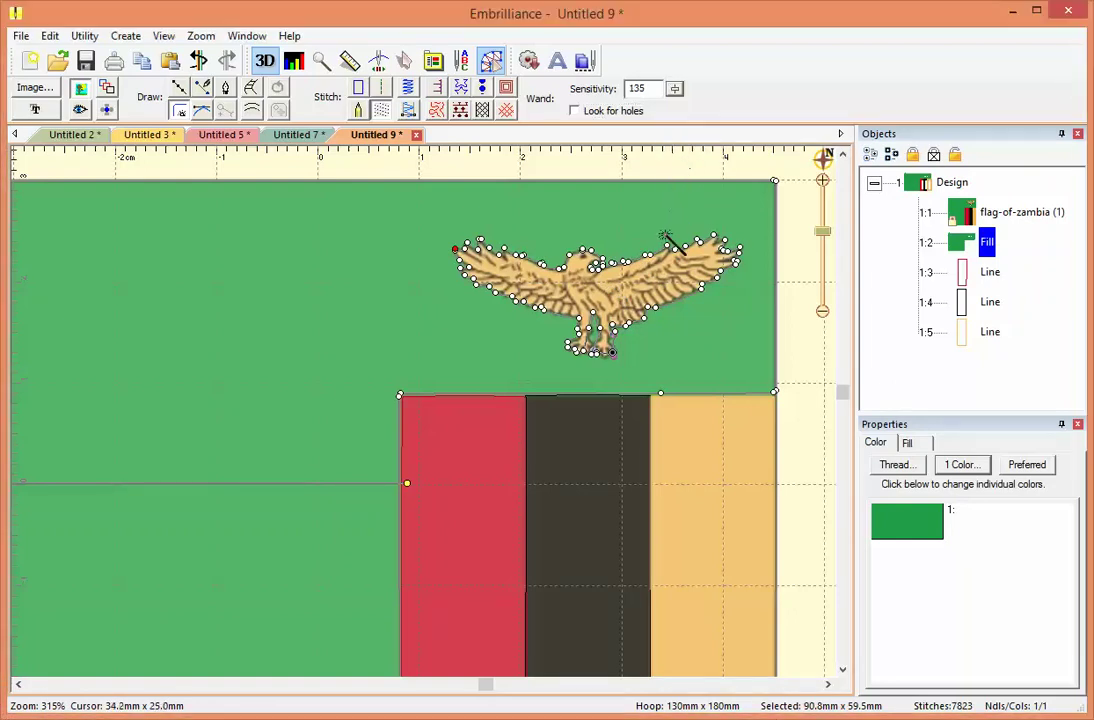
Step: Trace the eagle at sensitivity 250 and extend its outline over the feet to 27.8 × 11.9 mm
{"action": "left_click", "coordinate": [601, 271]}
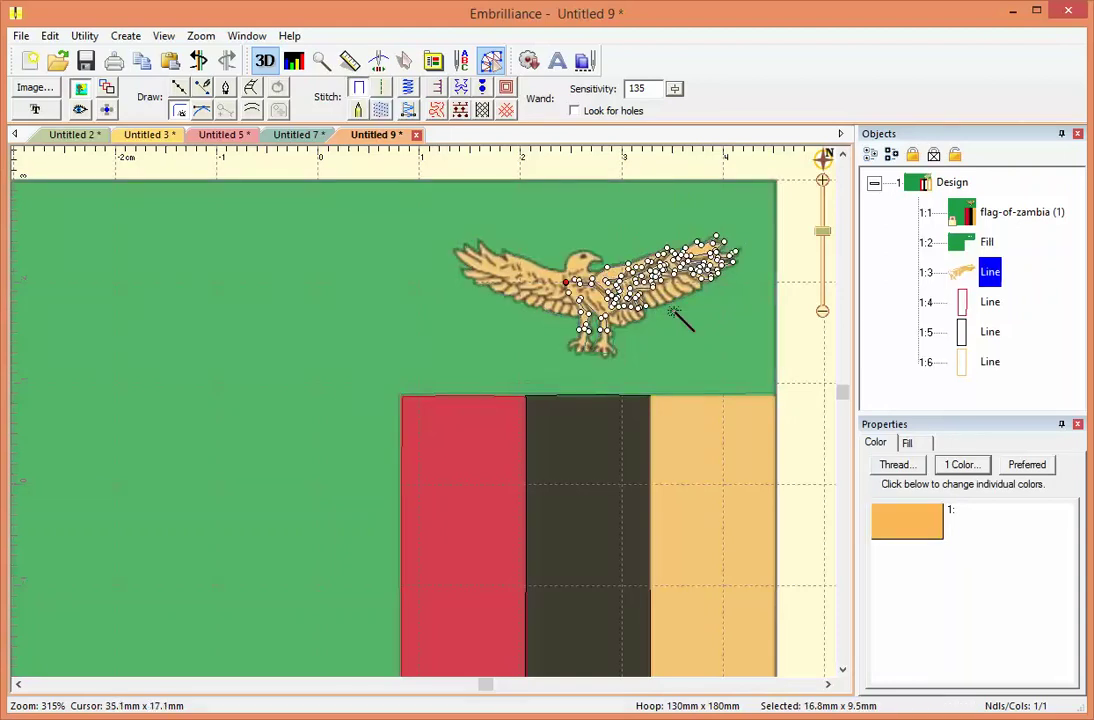
{"action": "mouse_move", "coordinate": [674, 88]}
{"action": "left_mouse_down"}
{"action": "mouse_move", "coordinate": [676, 154]}
{"action": "mouse_move", "coordinate": [677, 88]}
{"action": "left_mouse_up"}
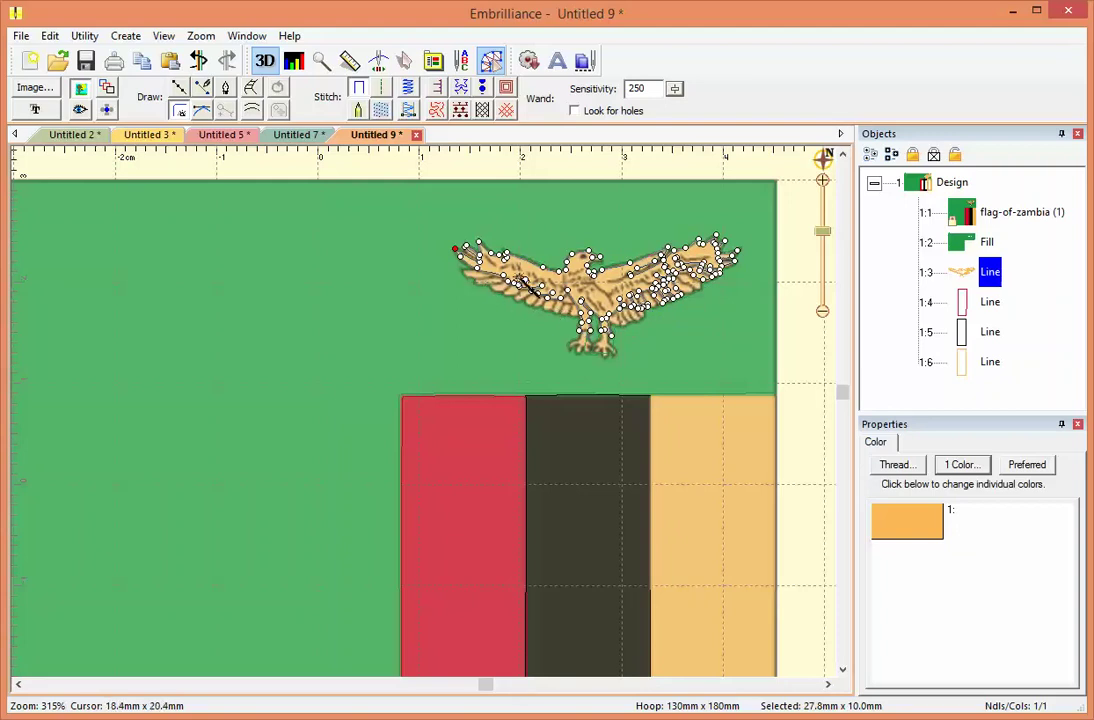
{"action": "left_click", "coordinate": [507, 243]}
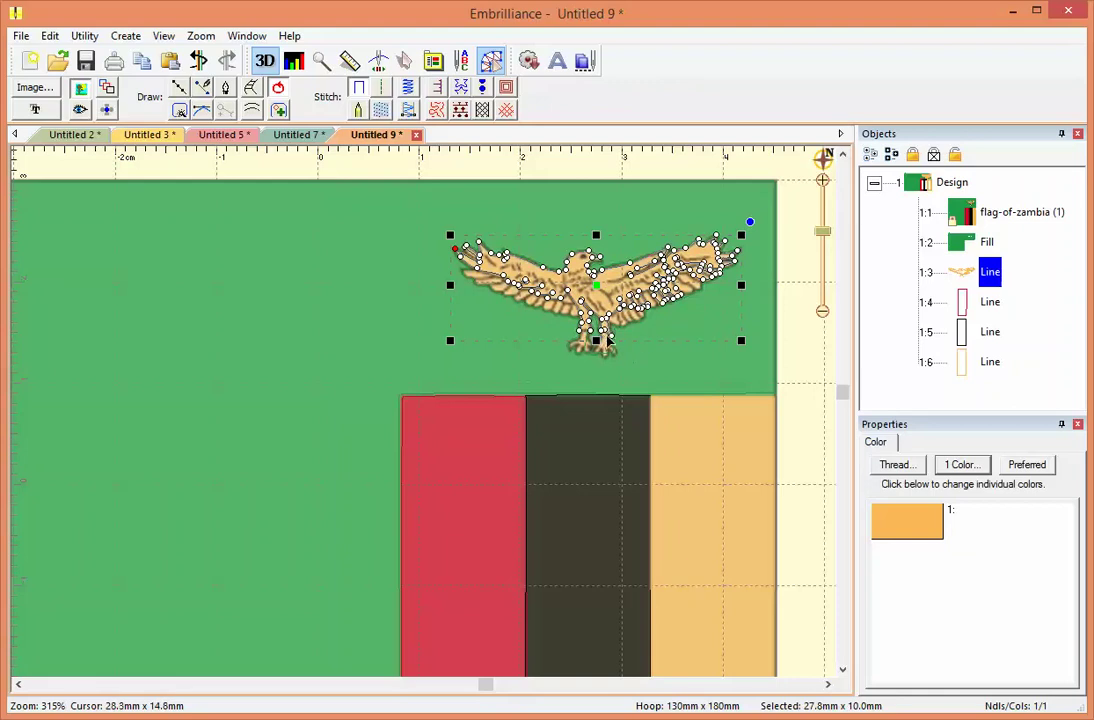
{"action": "left_click_drag", "start_coordinate": [613, 343], "coordinate": [612, 352]}
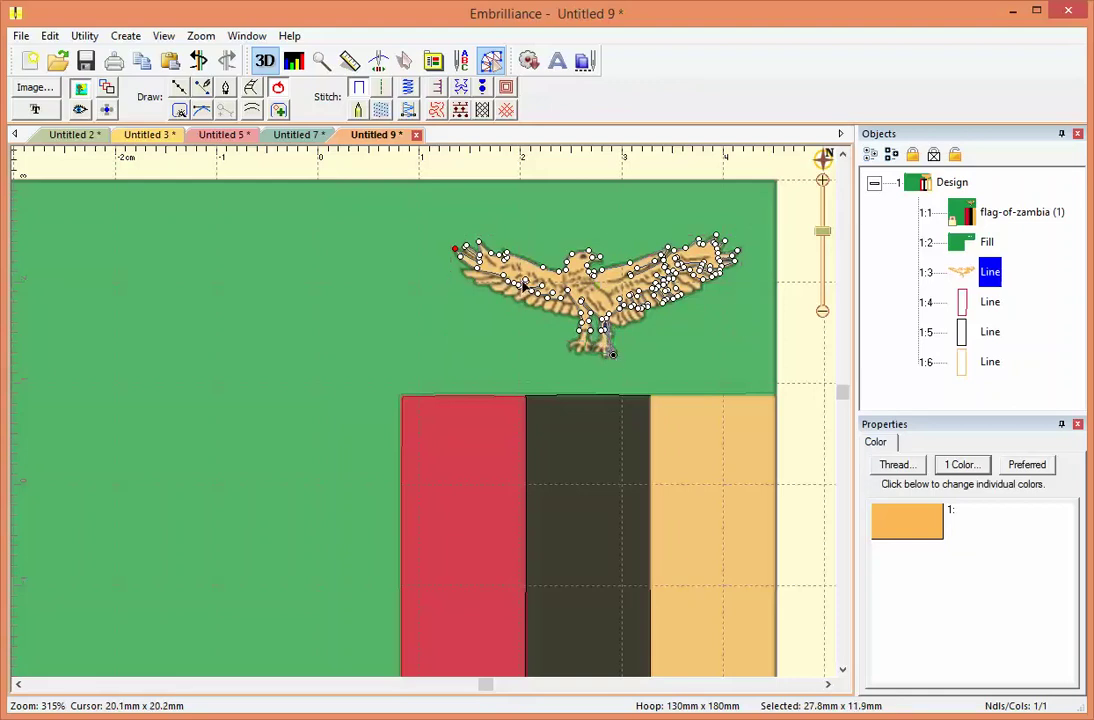